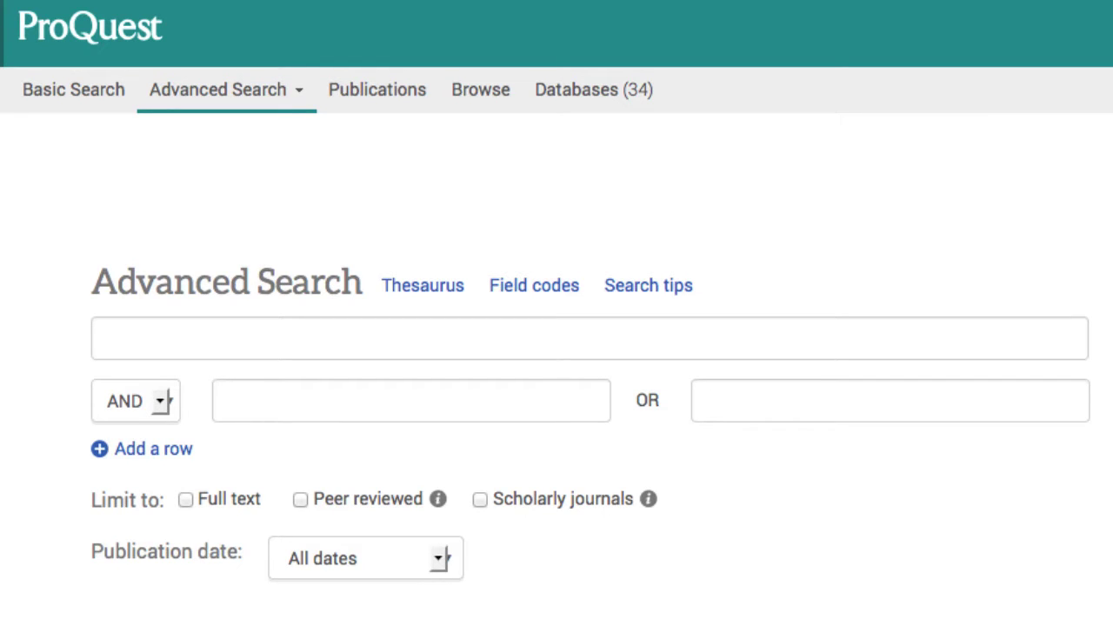
Step: Enter textbook* as the first search term, keeping the AND operator
left_click(110, 338)
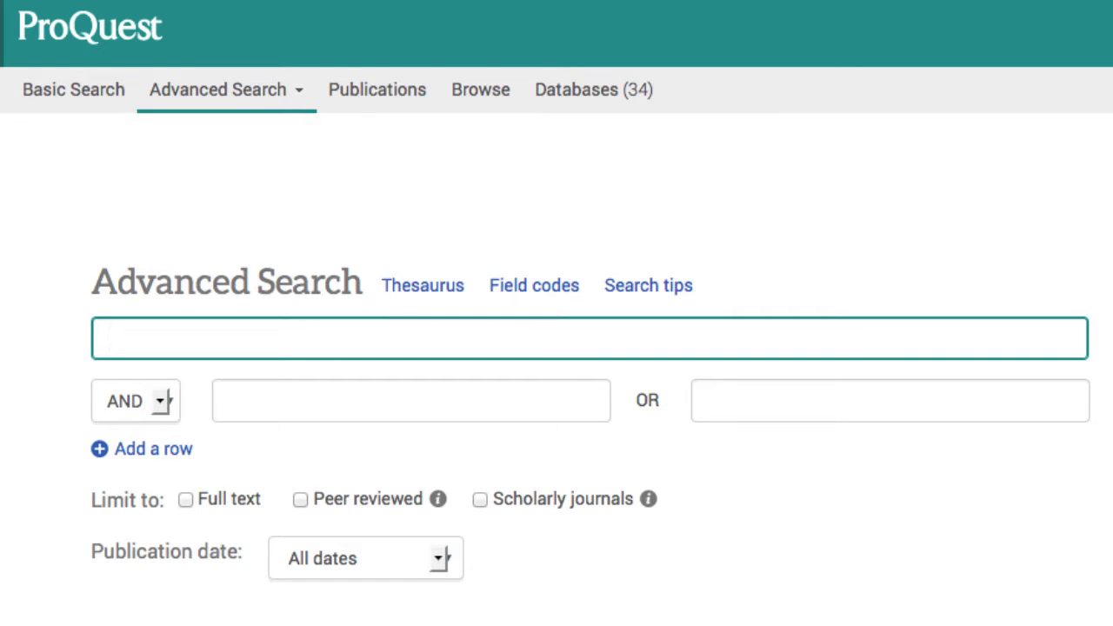
type("textbook*")
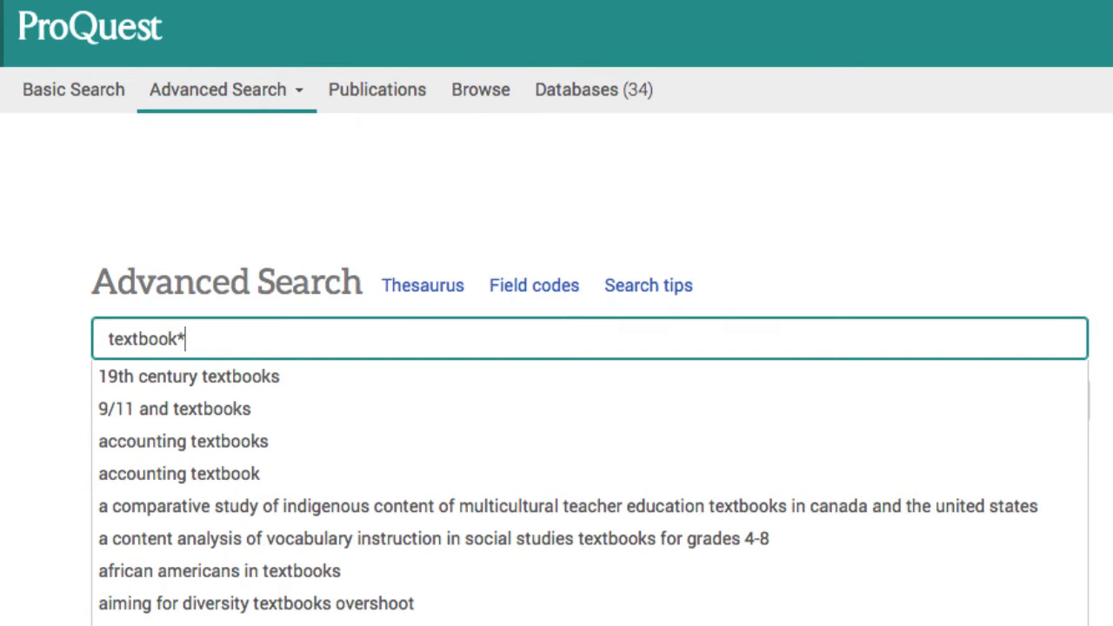
left_click(412, 400)
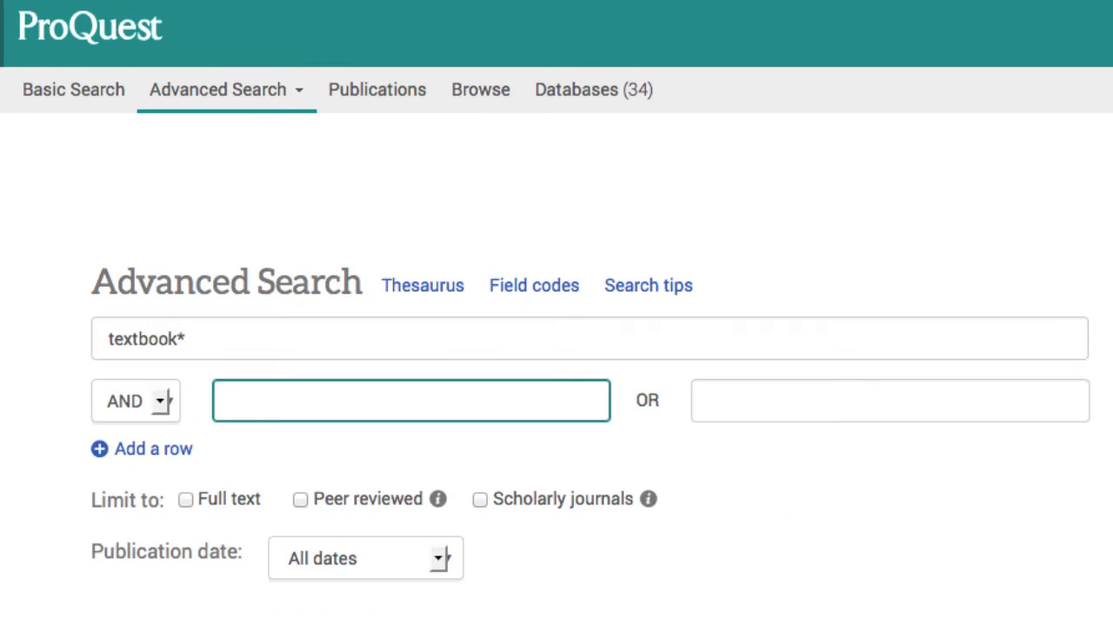
left_click(161, 403)
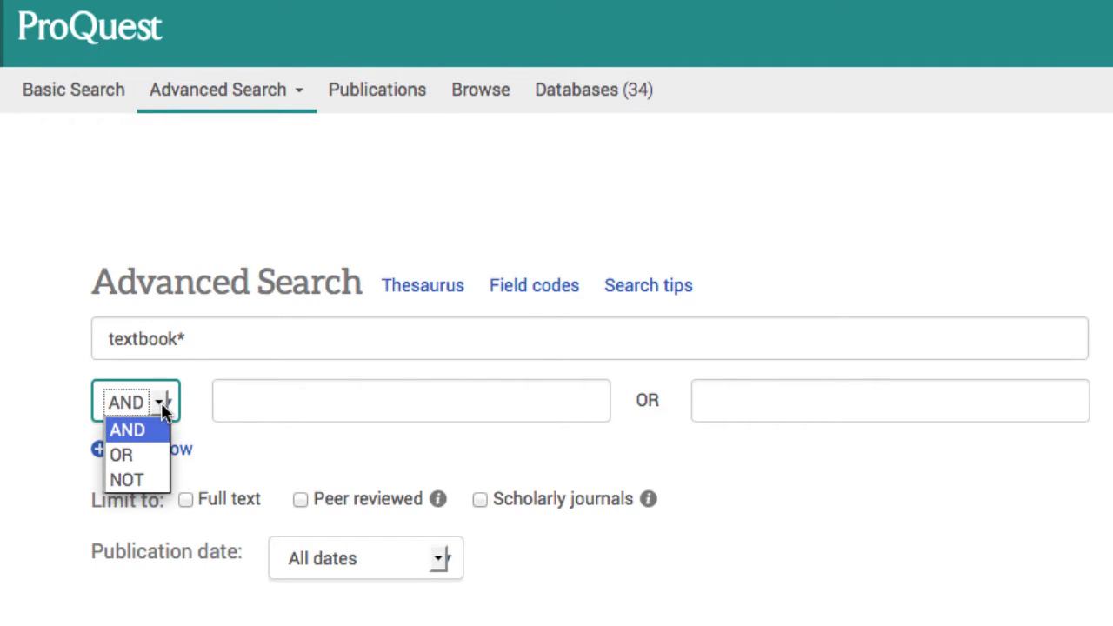
left_click(255, 401)
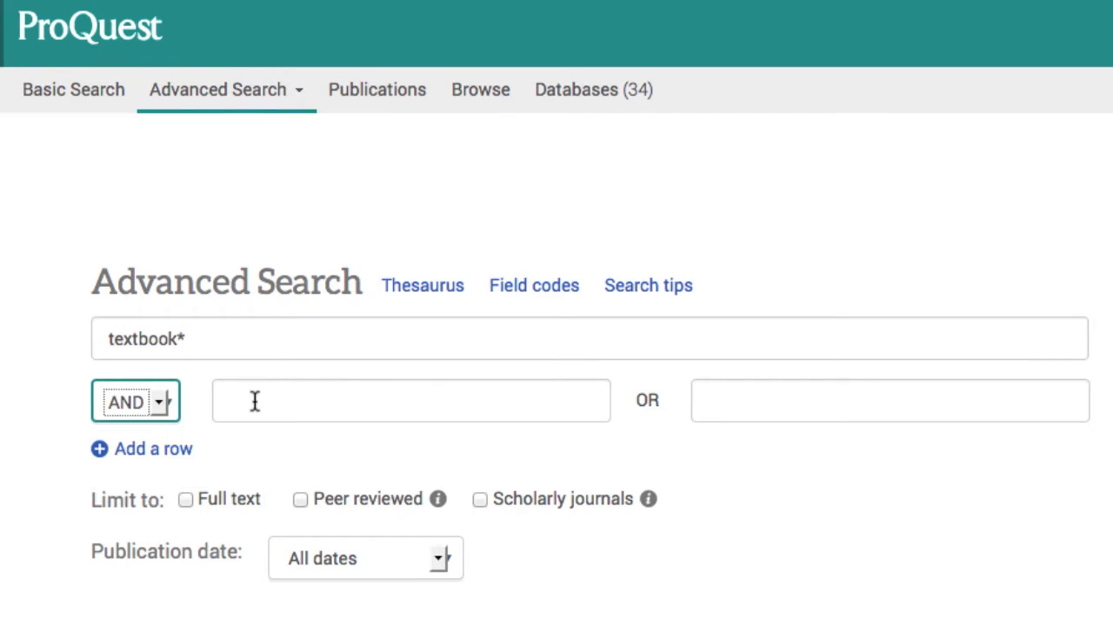
Step: Enter ebooks OR "electronic books" as the second term pair and add a new row
type("ebooks")
key("Tab")
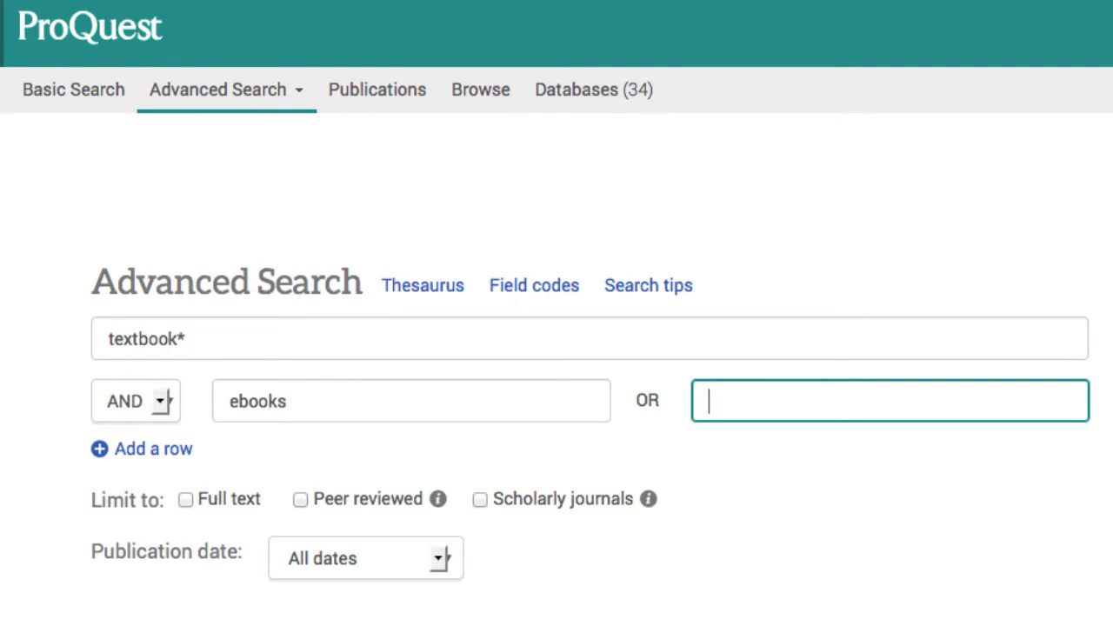
type("\"electronic books\"")
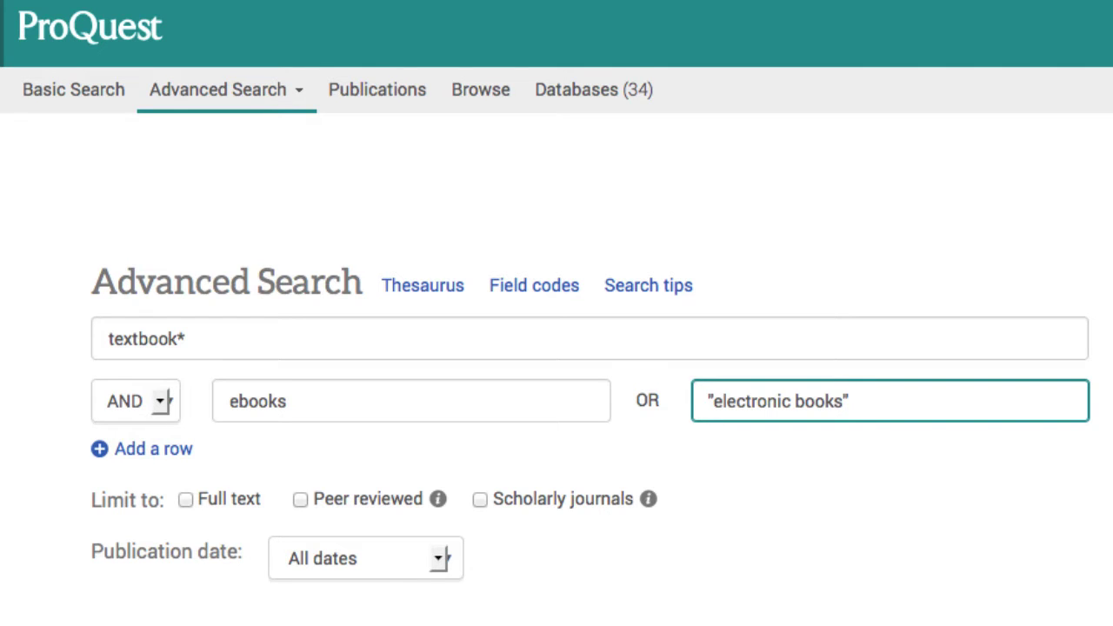
left_click(174, 451)
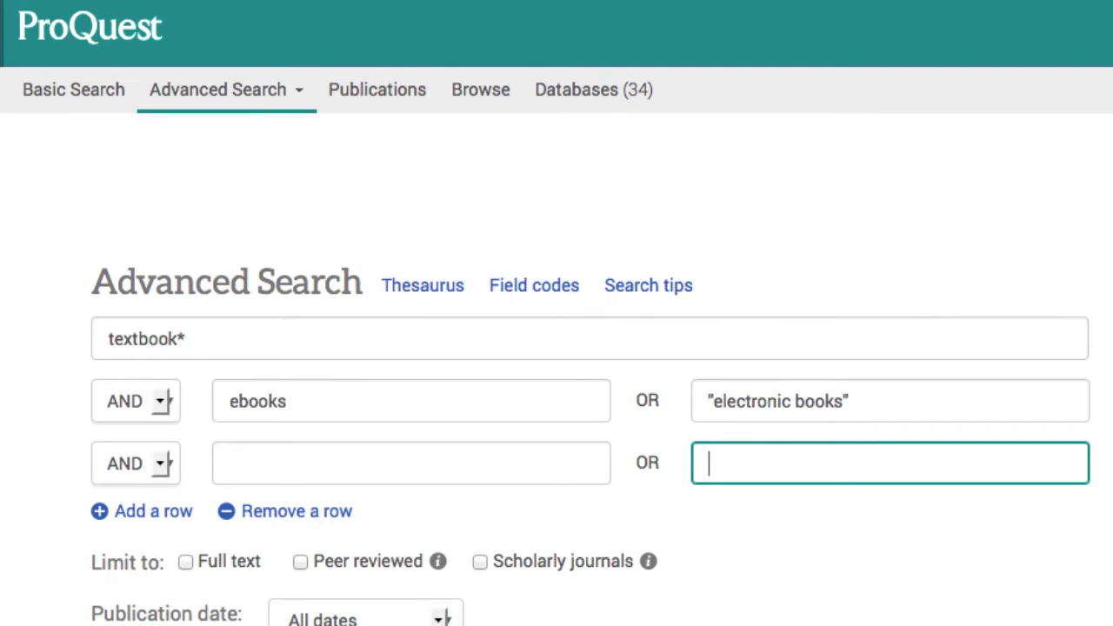
Step: Enter college in the new row, add another row, and type lib* there
left_click(273, 461)
type("coll")
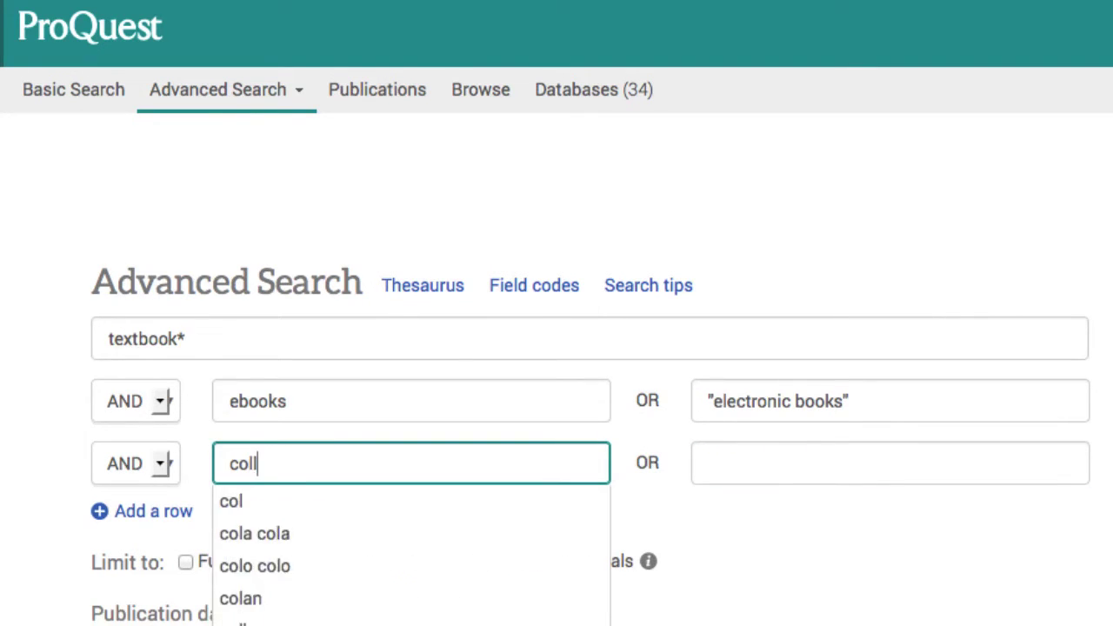
type("ege")
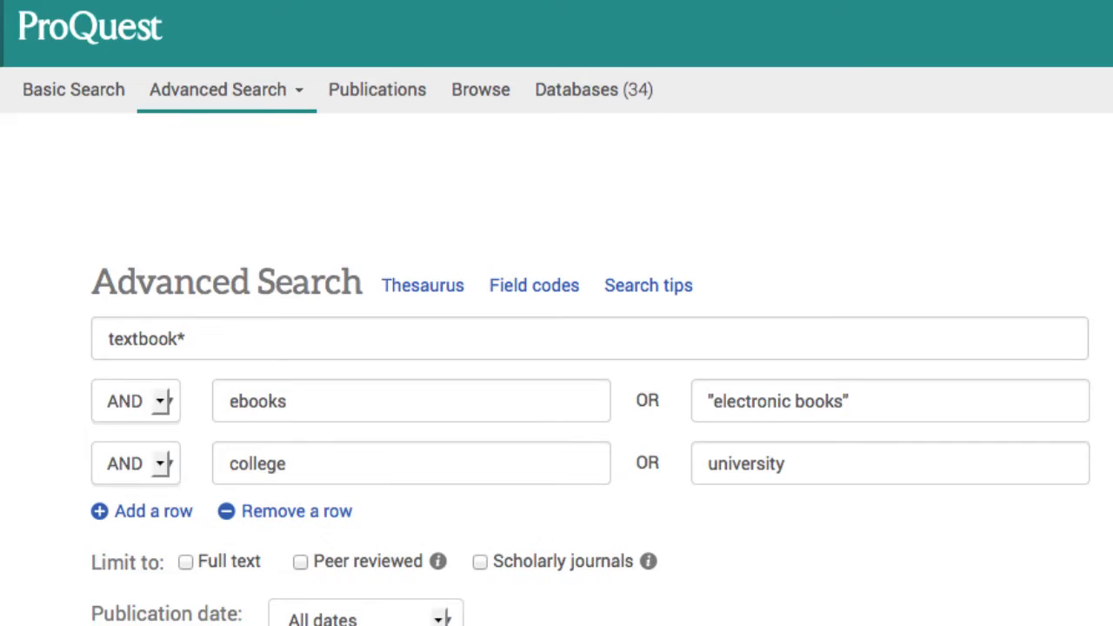
left_click(141, 511)
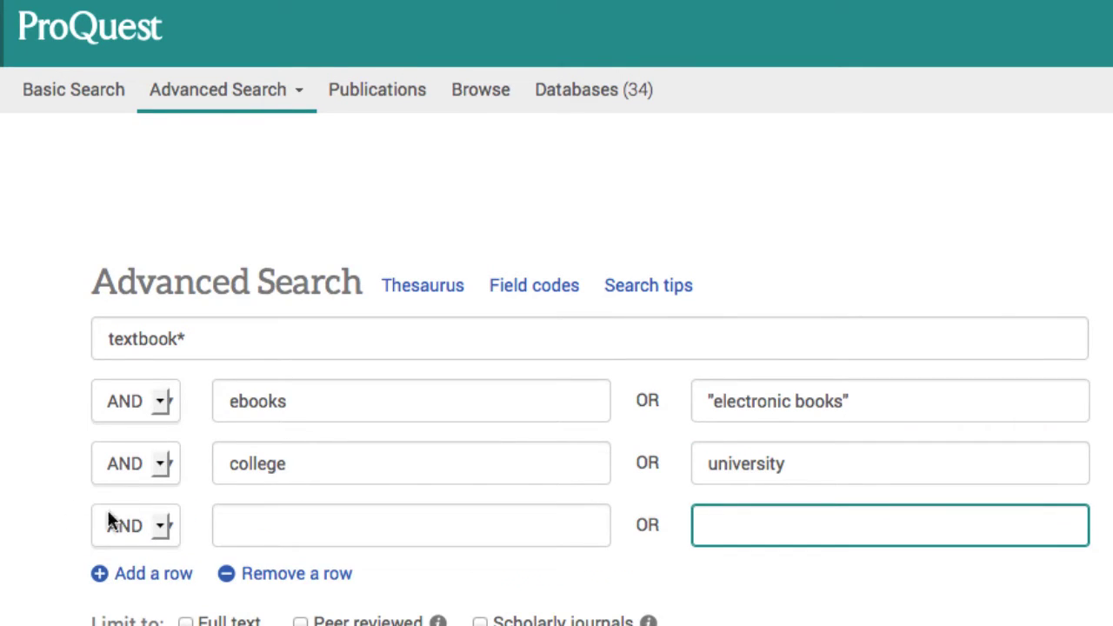
left_click(231, 524)
type("lib")
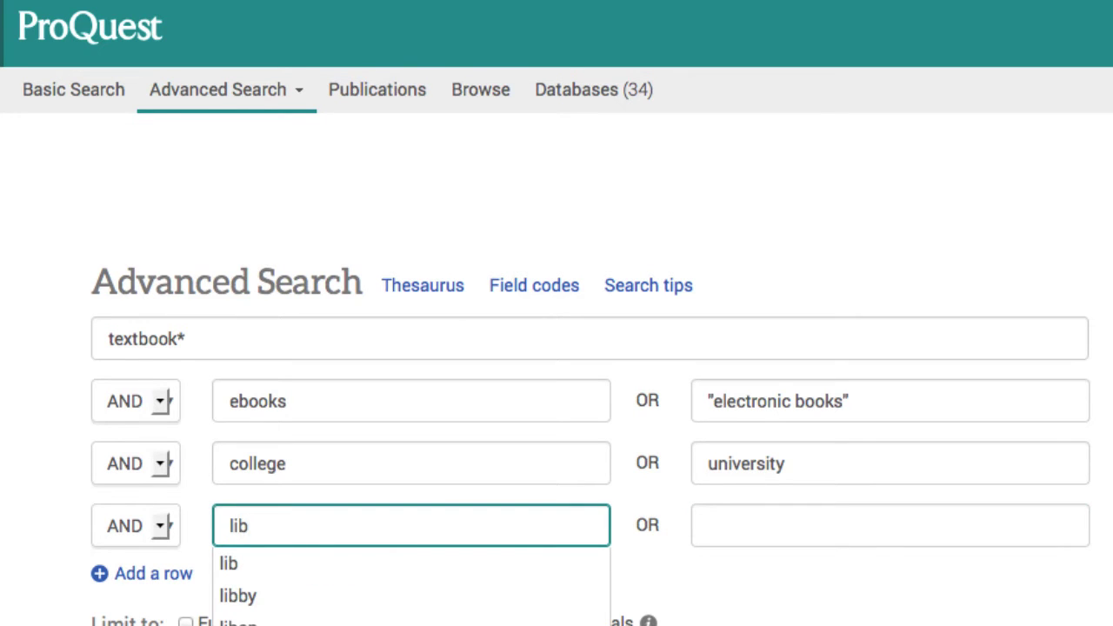
type("*")
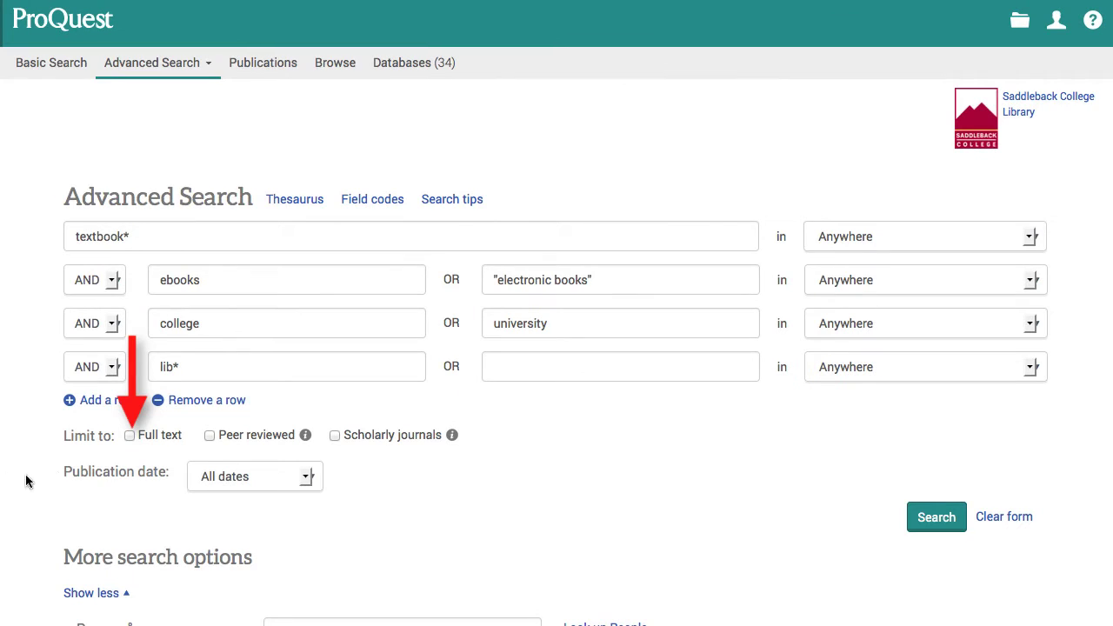
Step: Limit to full text and run the search, returning 967 results
left_click(131, 435)
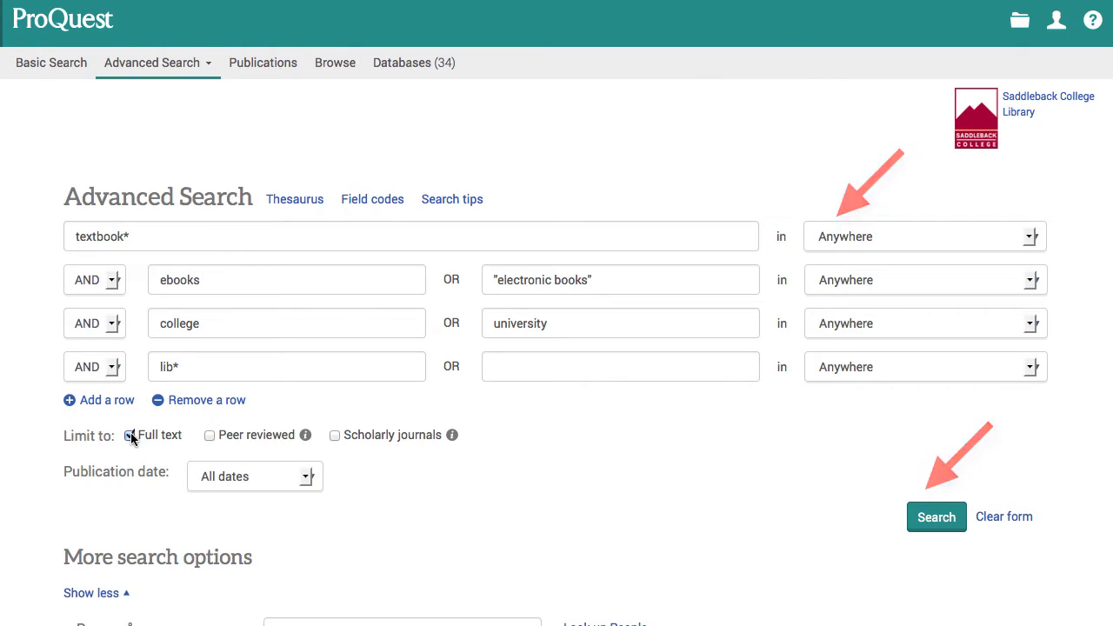
left_click(936, 516)
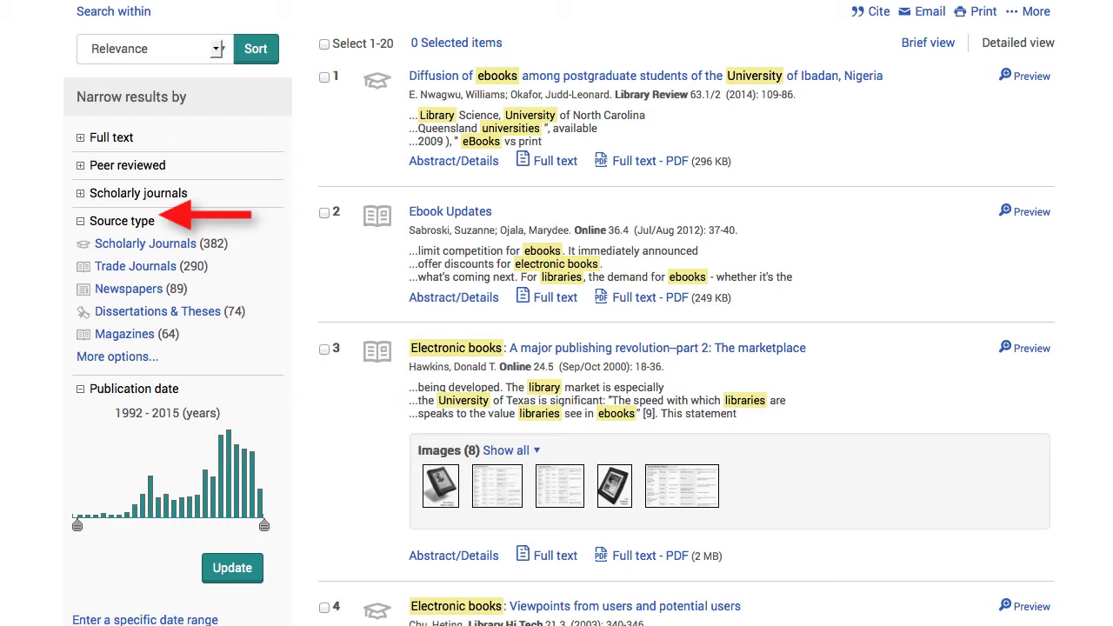
Step: Filter results to Scholarly Journals with a 2010–2015 publication date range
left_click(122, 247)
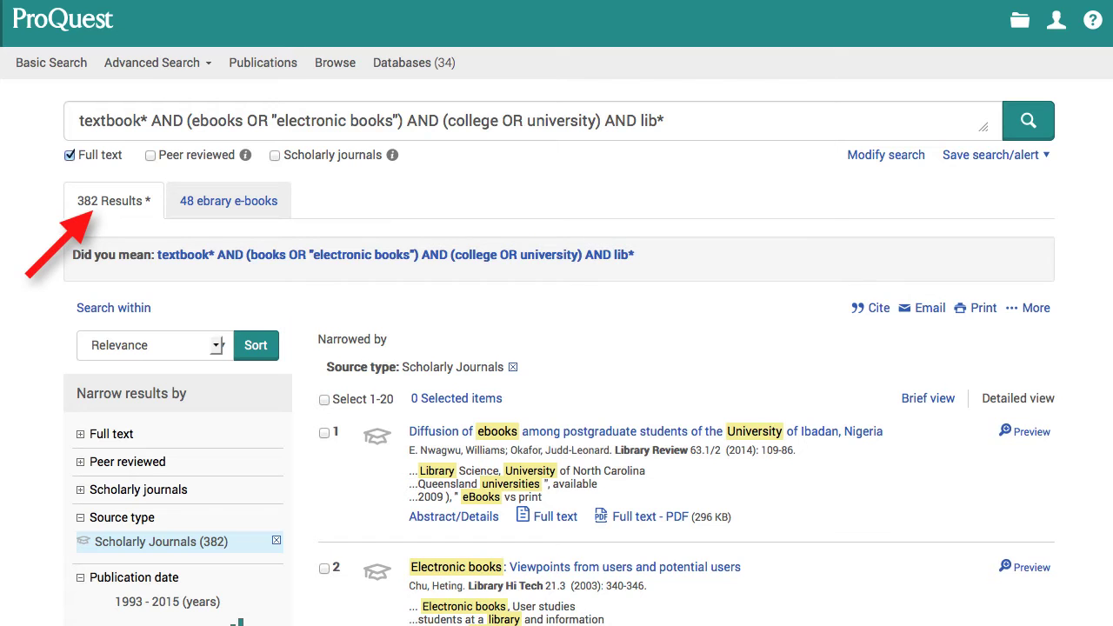
scroll(557, 348, "down", 5)
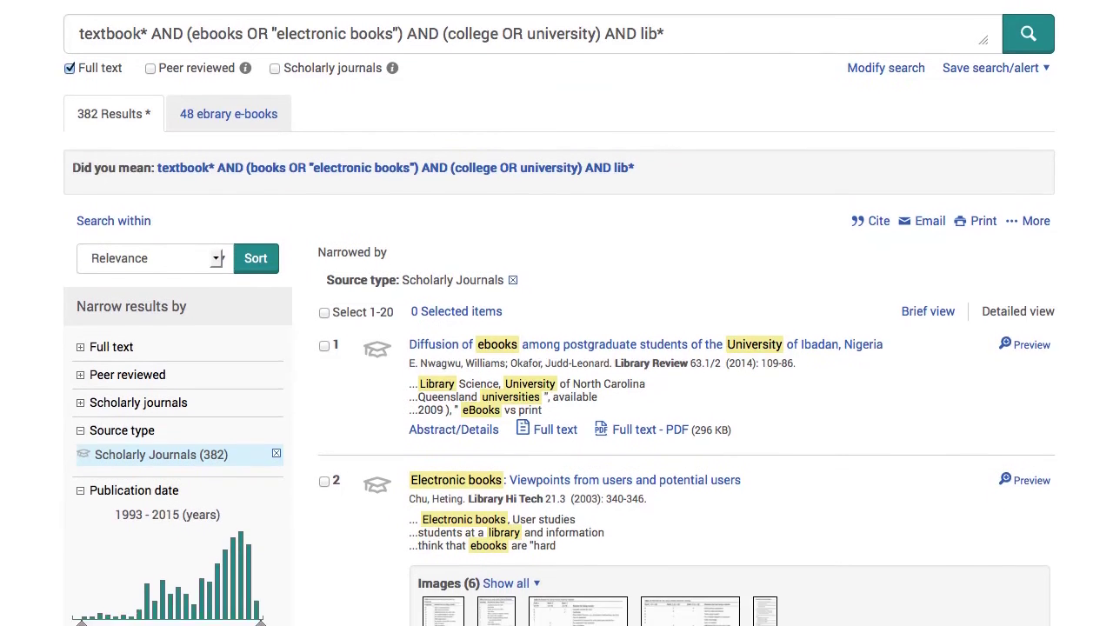
scroll(556, 348, "down", 6)
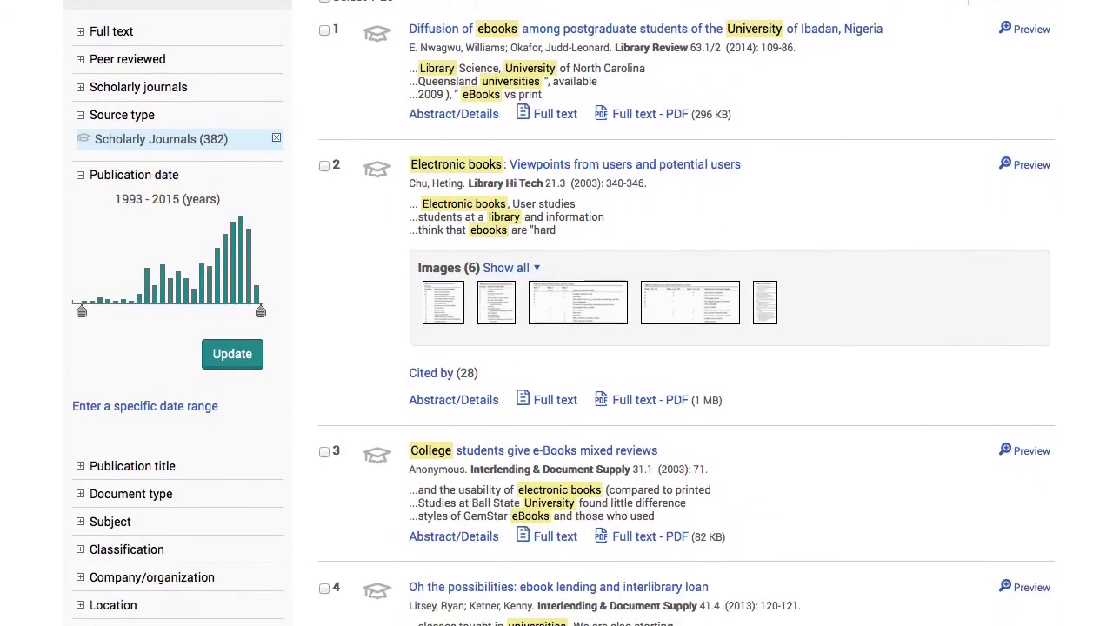
left_click_drag(82, 200, 216, 196)
left_click(235, 244)
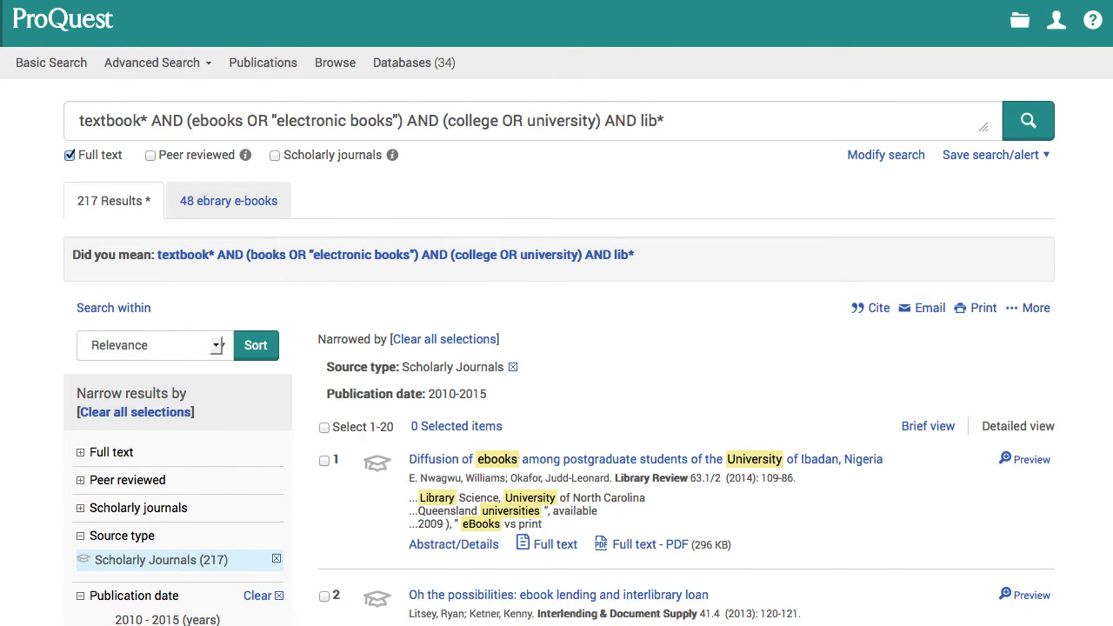
scroll(557, 348, "down", 5)
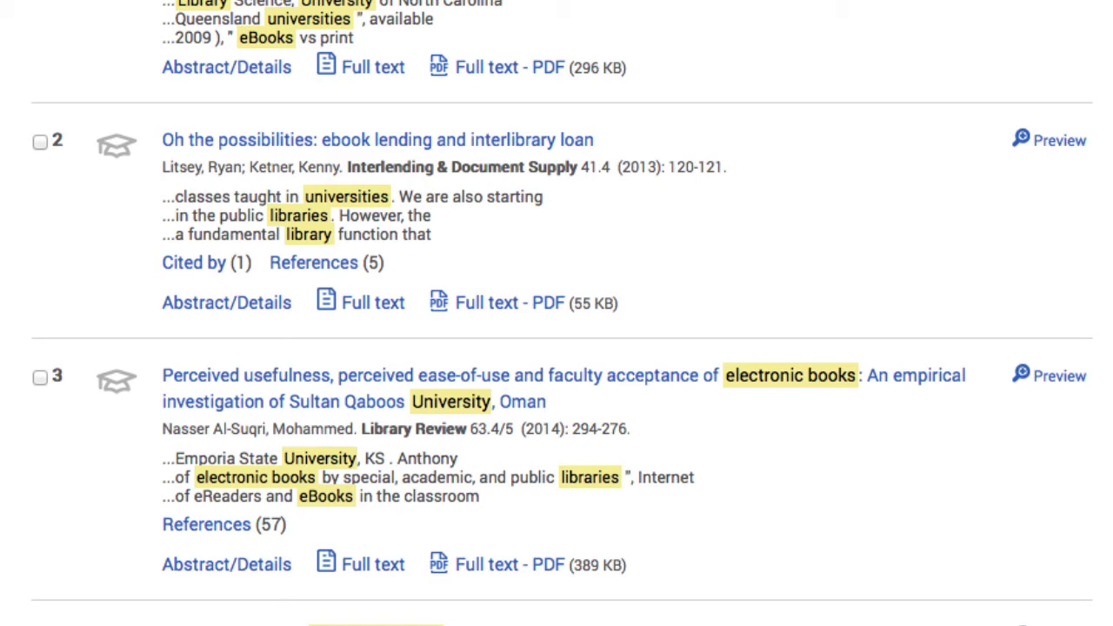
Step: Preview and then close the abstract of result 2
left_click(1056, 143)
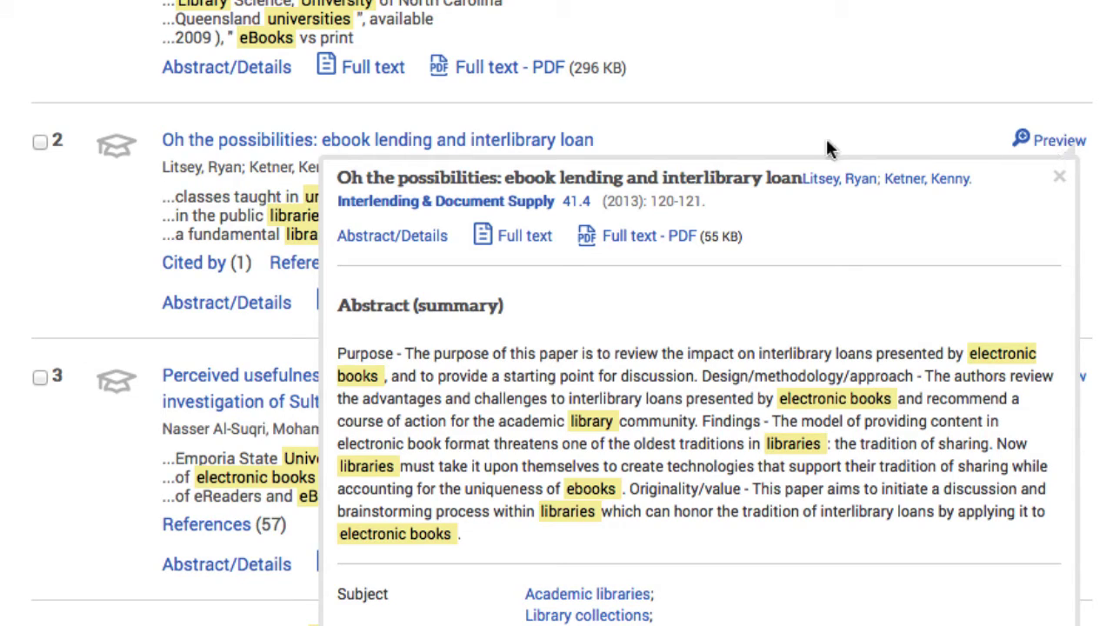
left_click(265, 142)
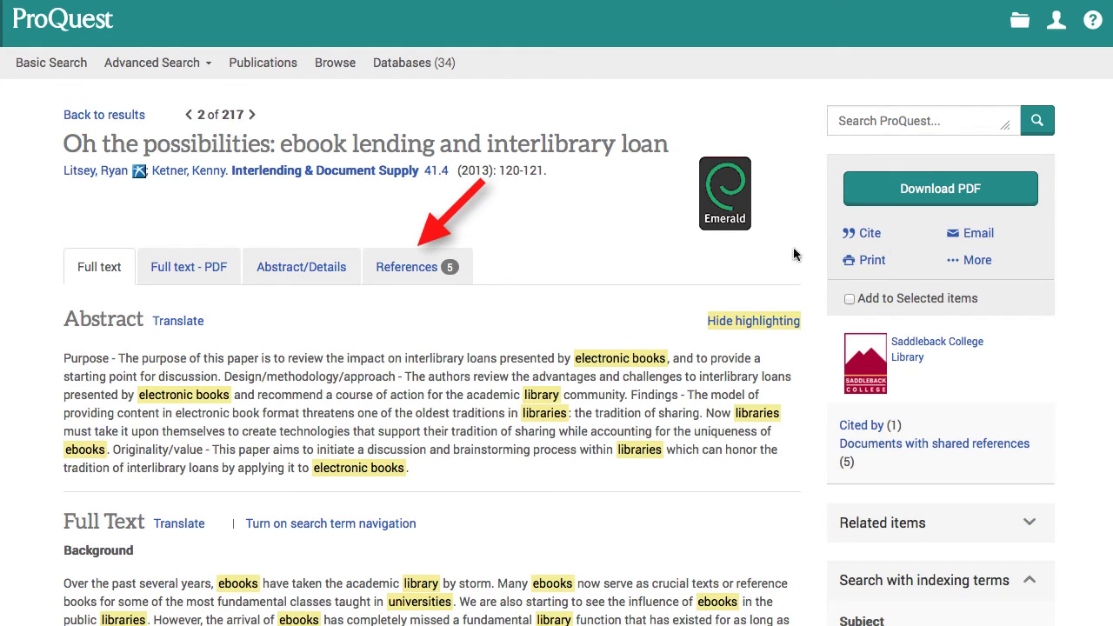
Step: View the article's references and PDF, add it to Selected Items, and confirm 1 item
left_click(405, 272)
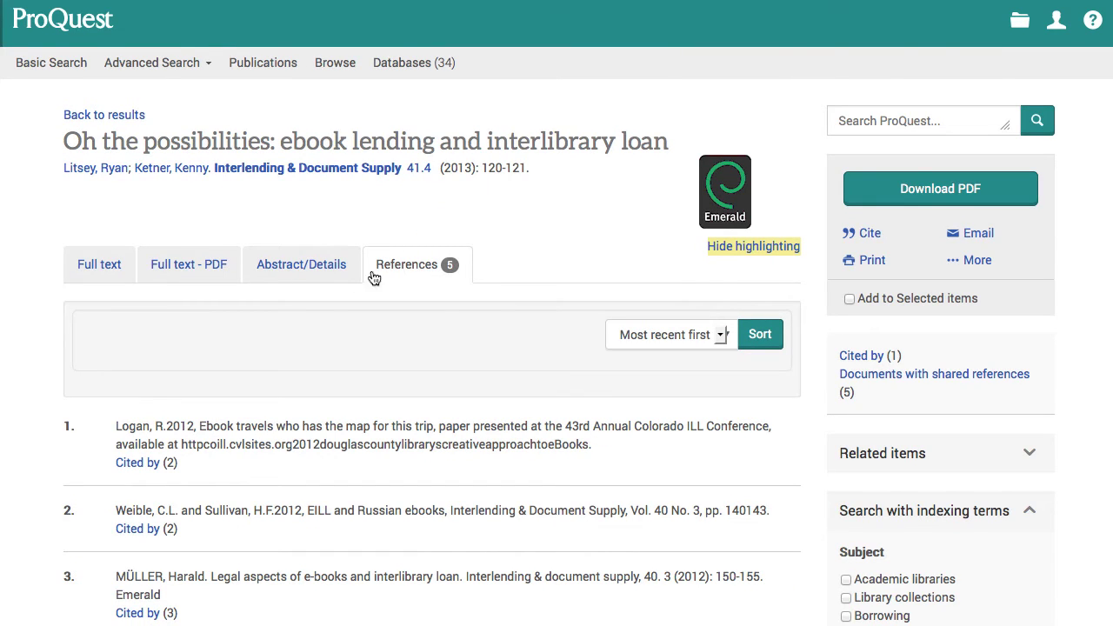
left_click(198, 267)
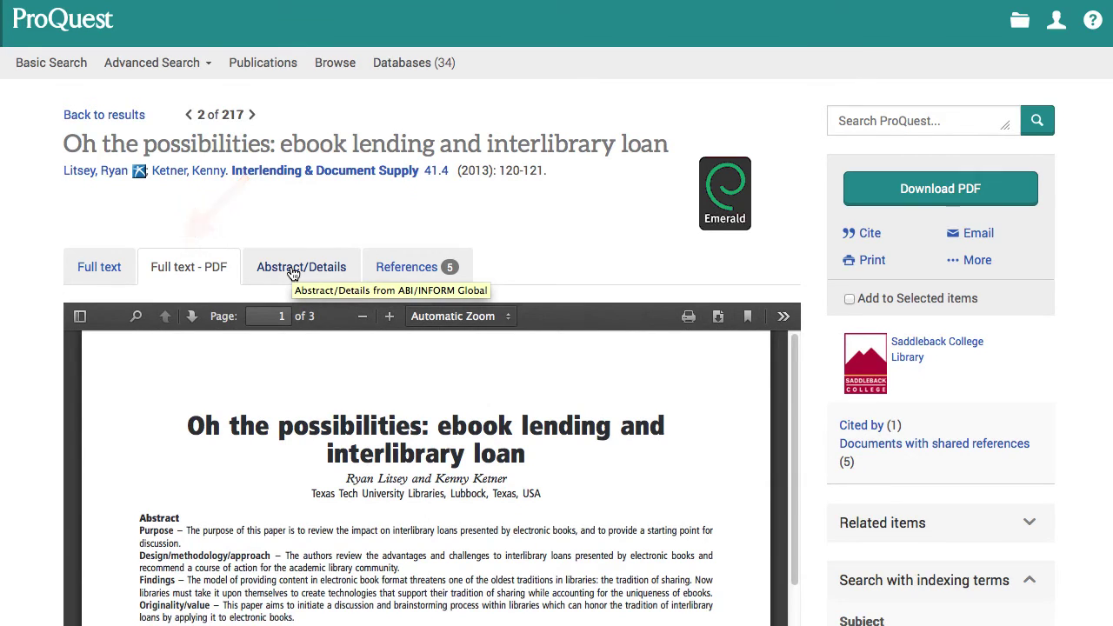
scroll(293, 274, "down", 4)
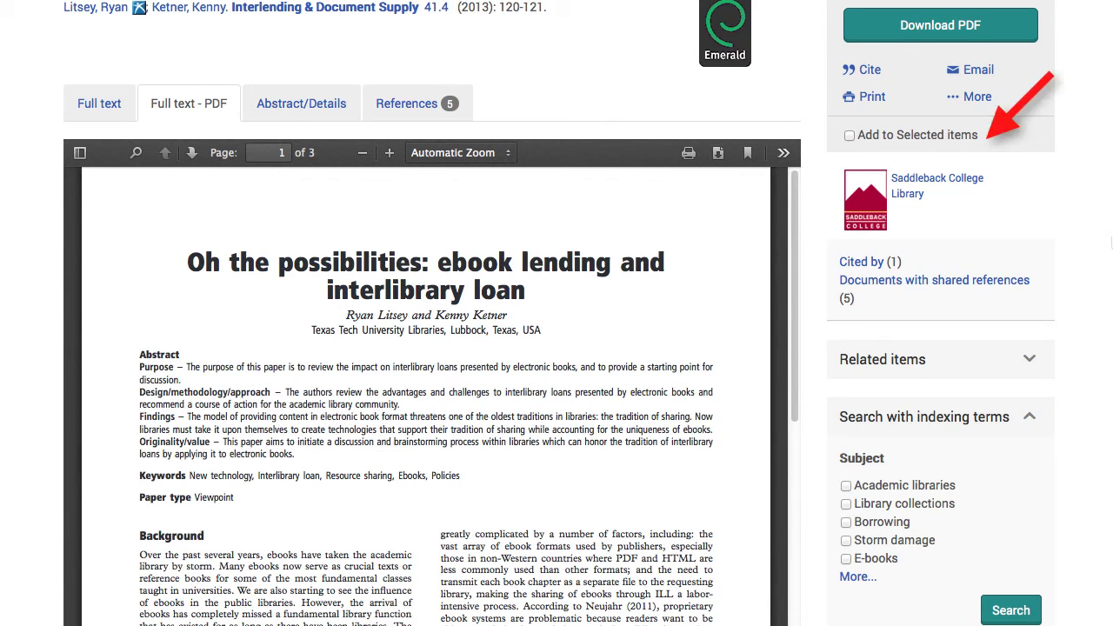
left_click(848, 136)
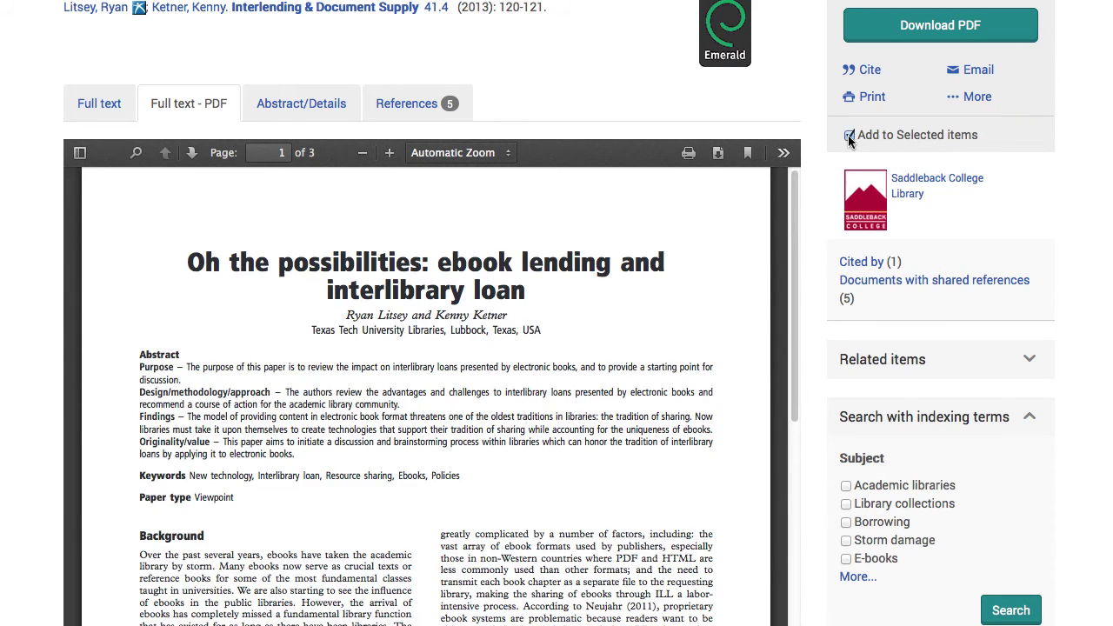
scroll(848, 135, "up", 4)
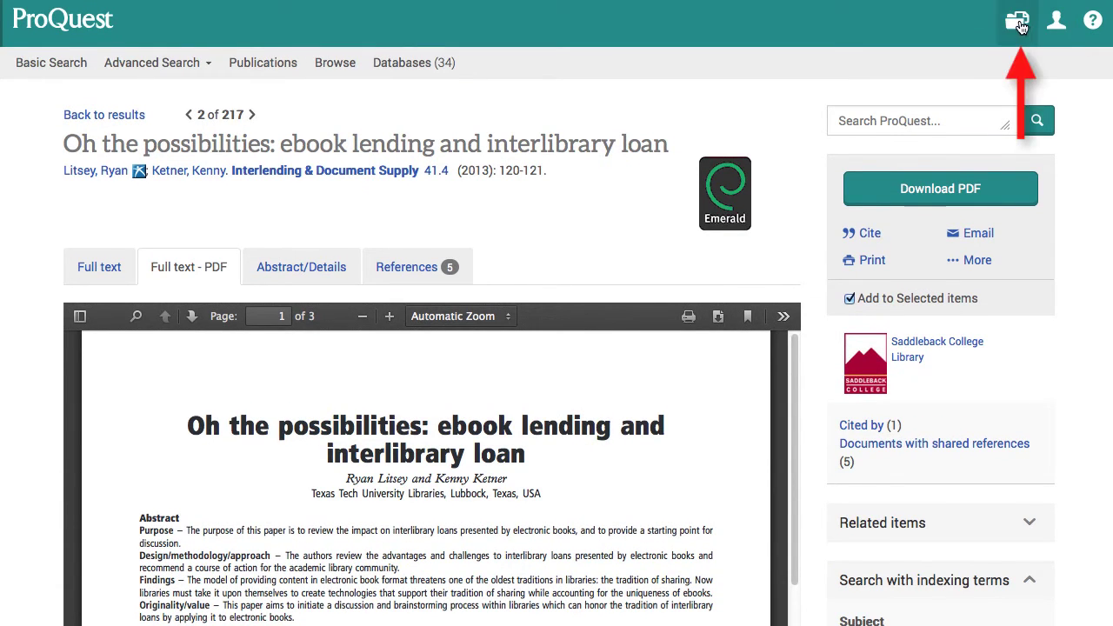
left_click(1022, 28)
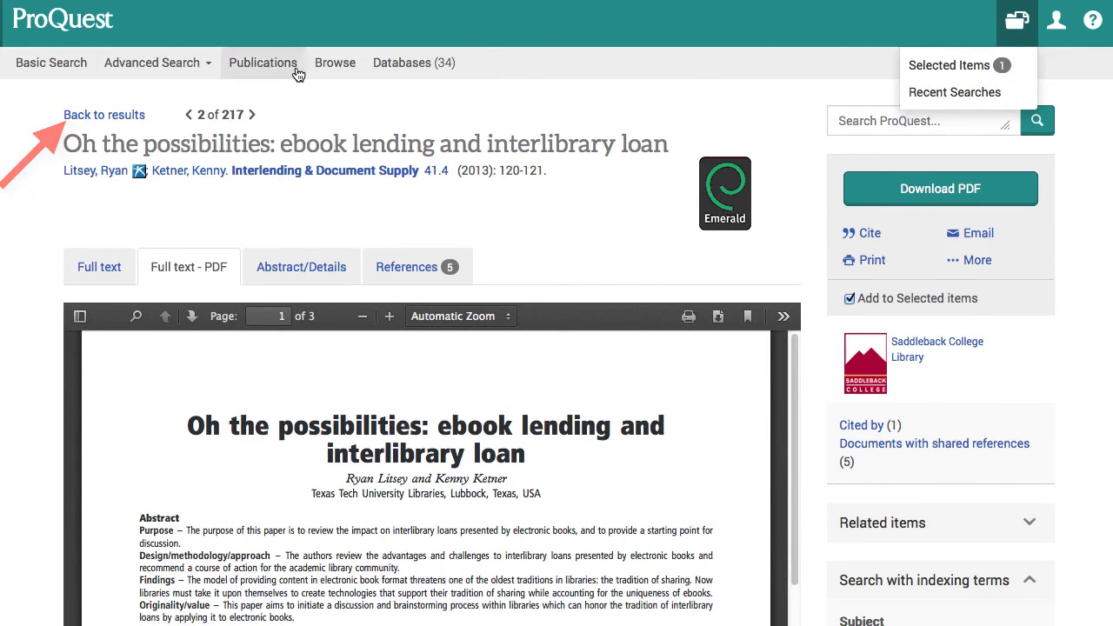
Step: Back in the results list, check results 3, 5 and 6 for 4 selected items
left_click(98, 116)
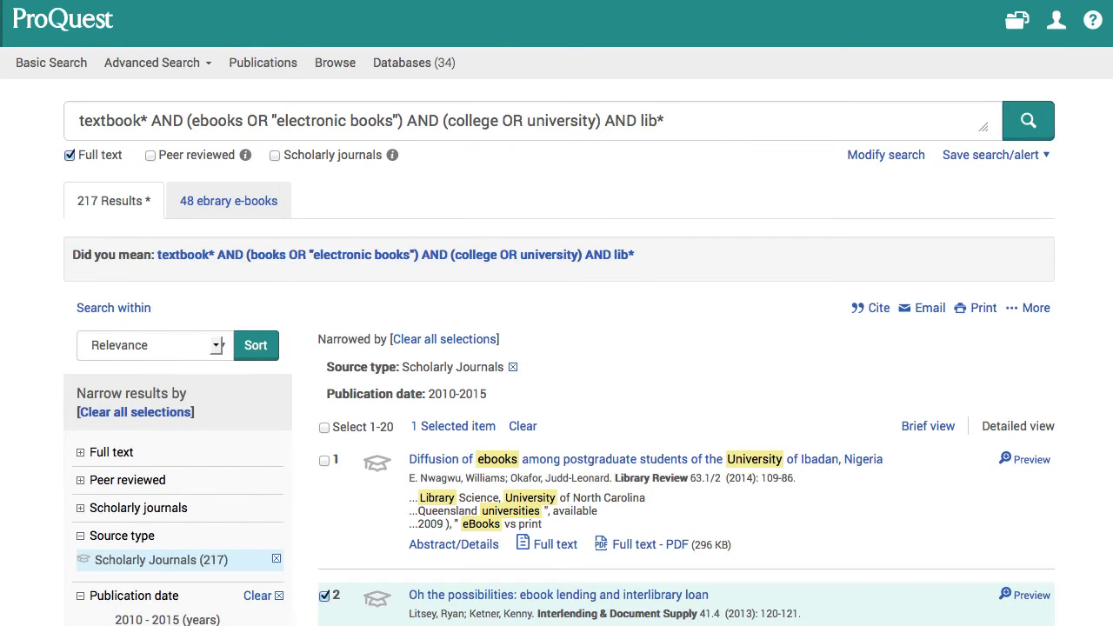
scroll(554, 150, "down", 7)
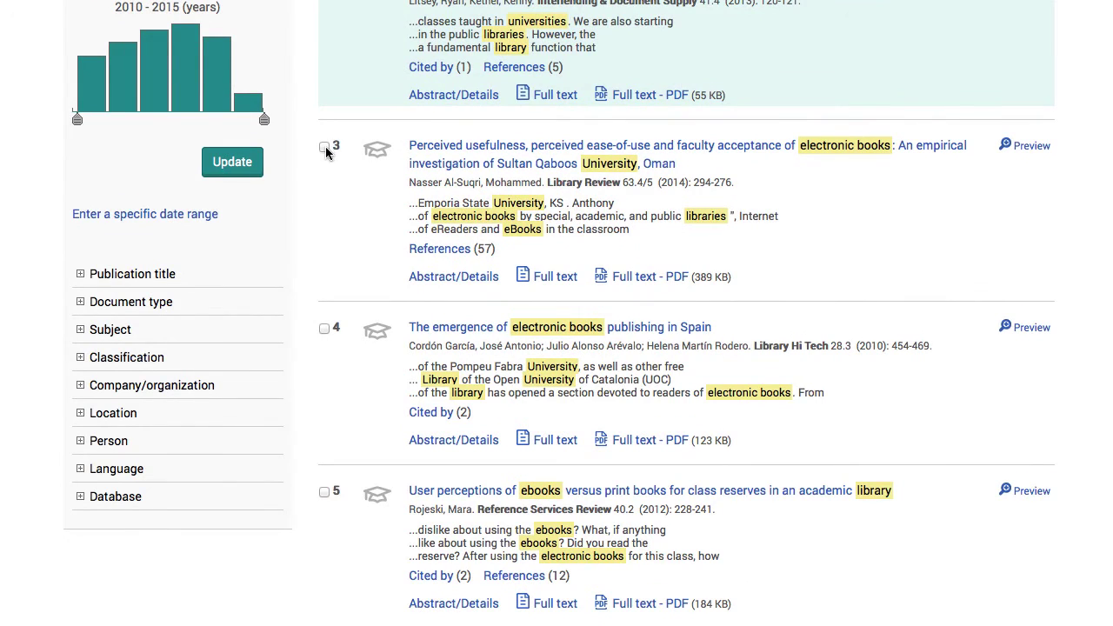
left_click(324, 147)
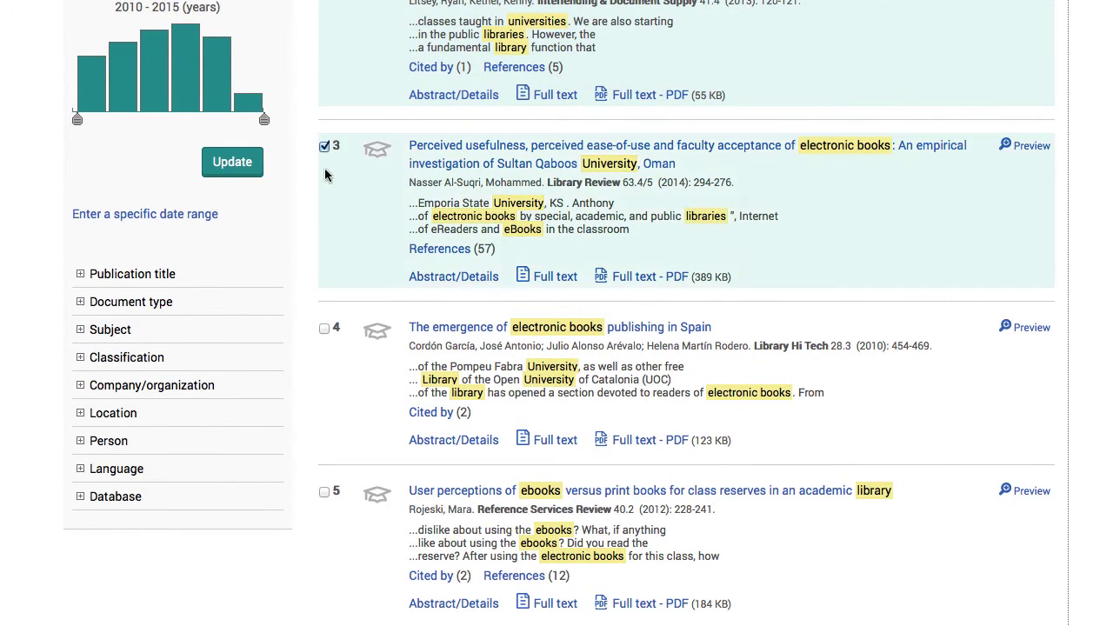
left_click(323, 328)
left_click(323, 493)
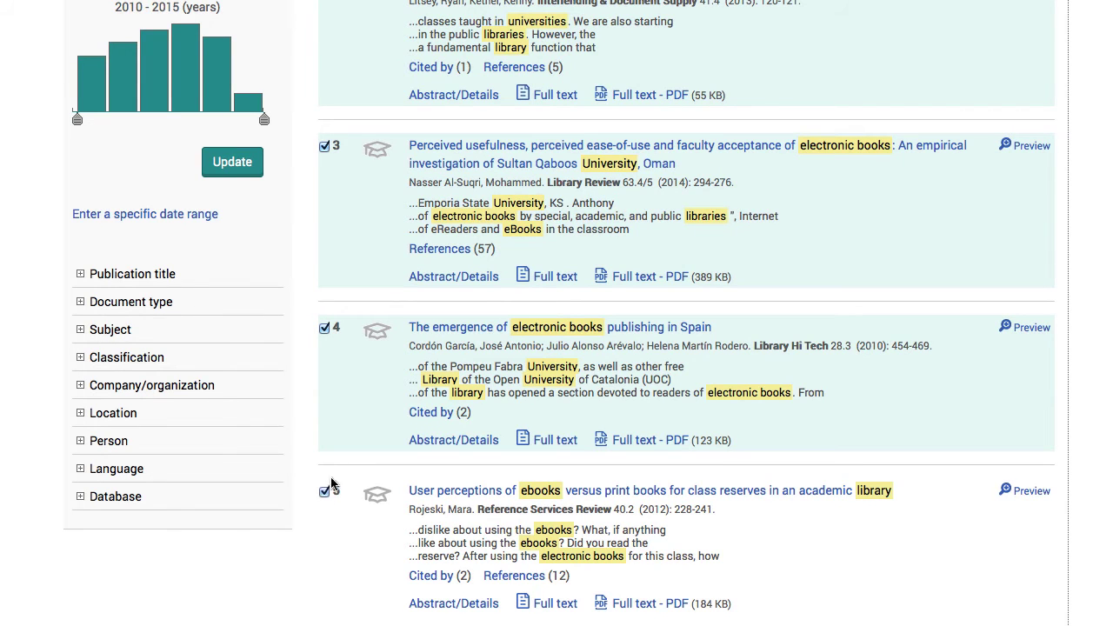
left_click(324, 328)
scroll(330, 328, "down", 4)
scroll(276, 298, "down", 1)
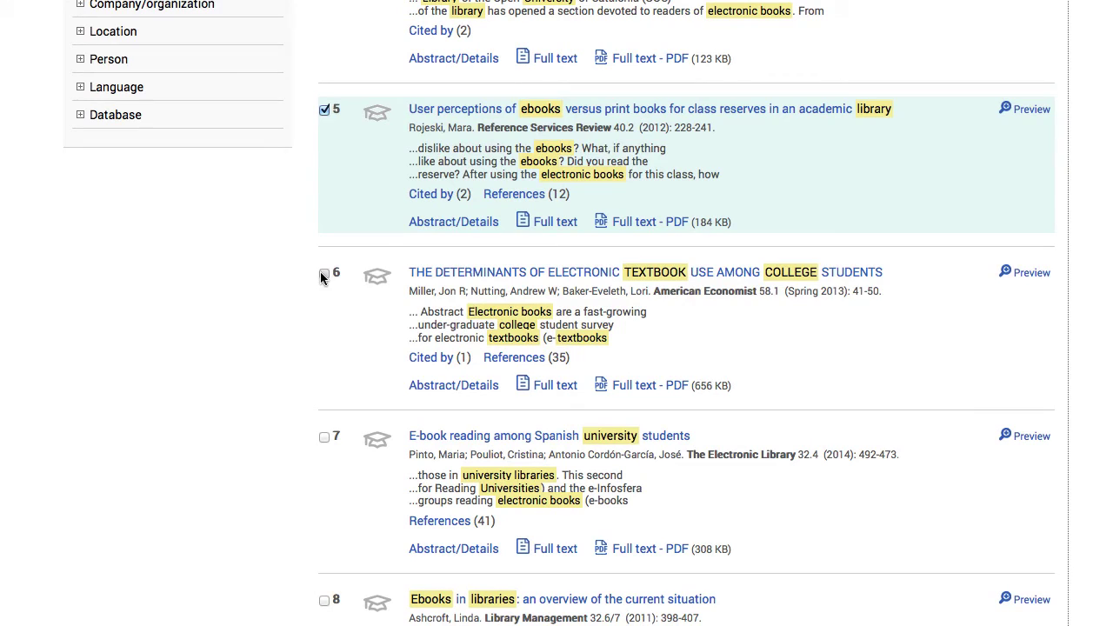
left_click(322, 273)
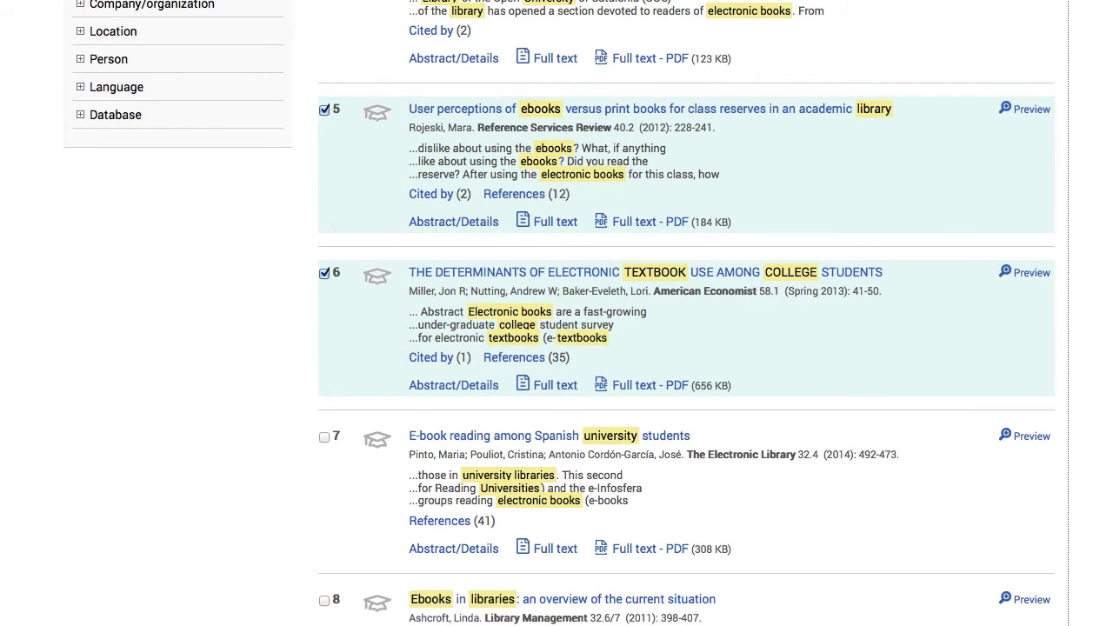
scroll(557, 348, "up", 10)
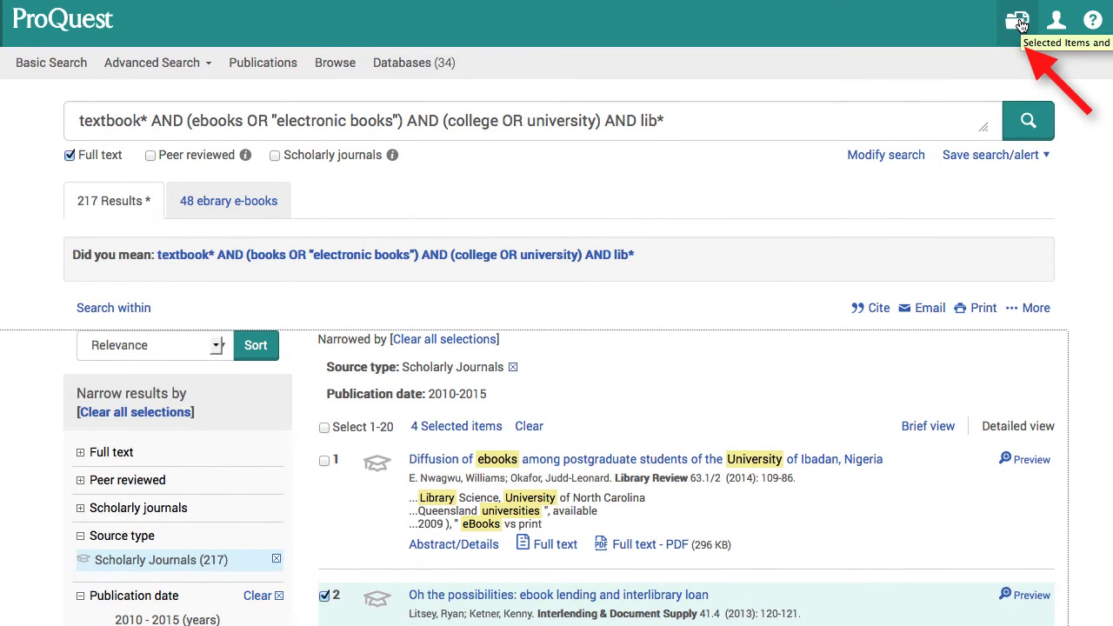
Step: Open Selected Items with the four articles and show the More export/save options
left_click(1019, 22)
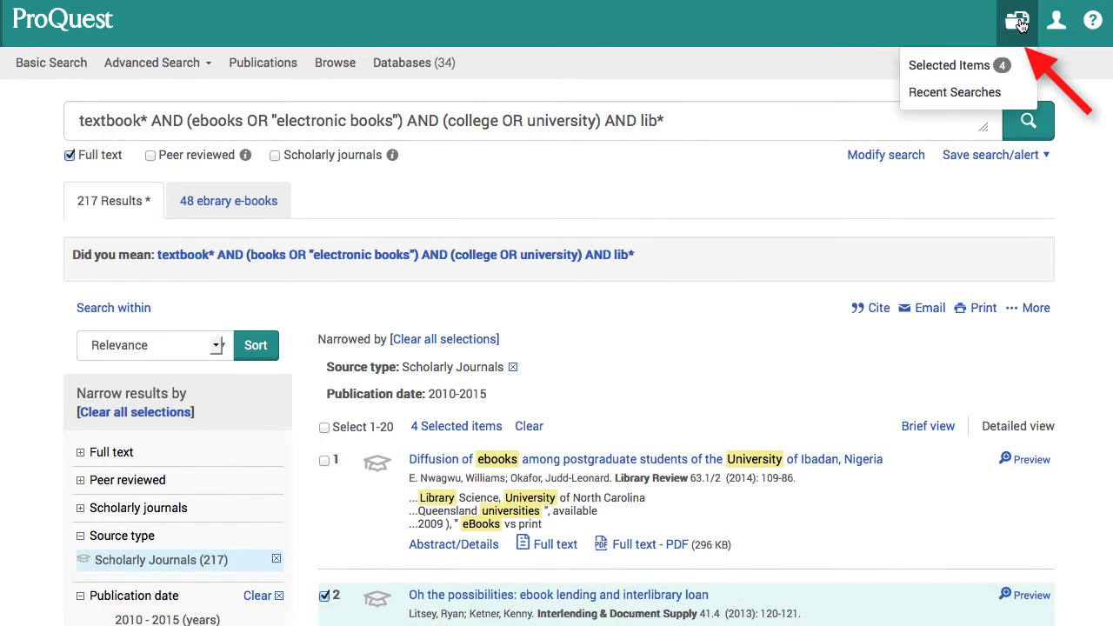
left_click(955, 67)
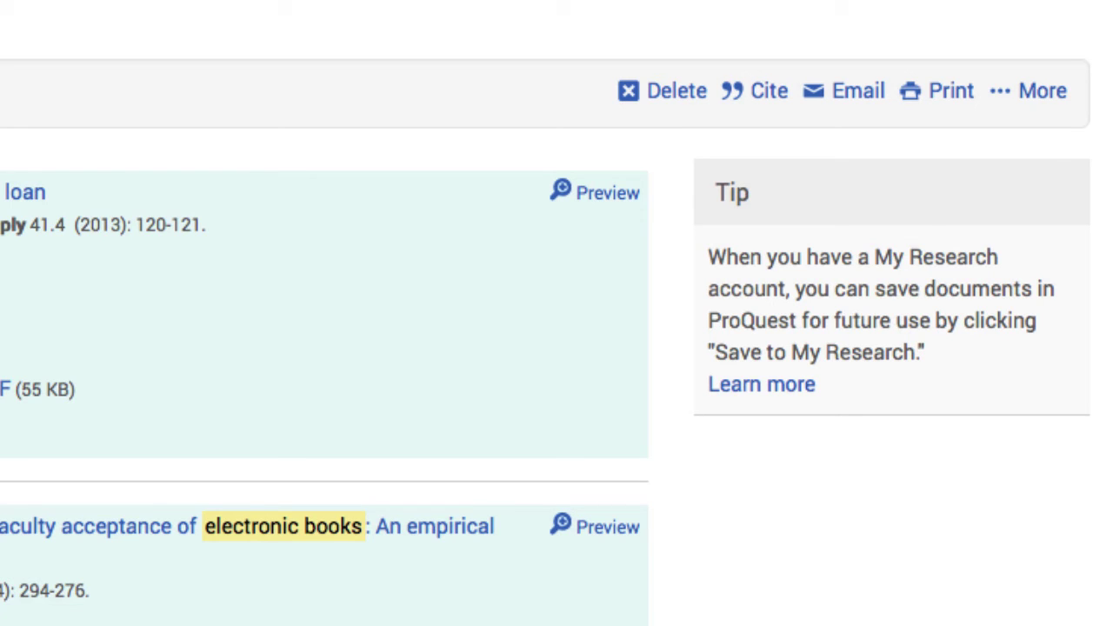
left_click(1042, 92)
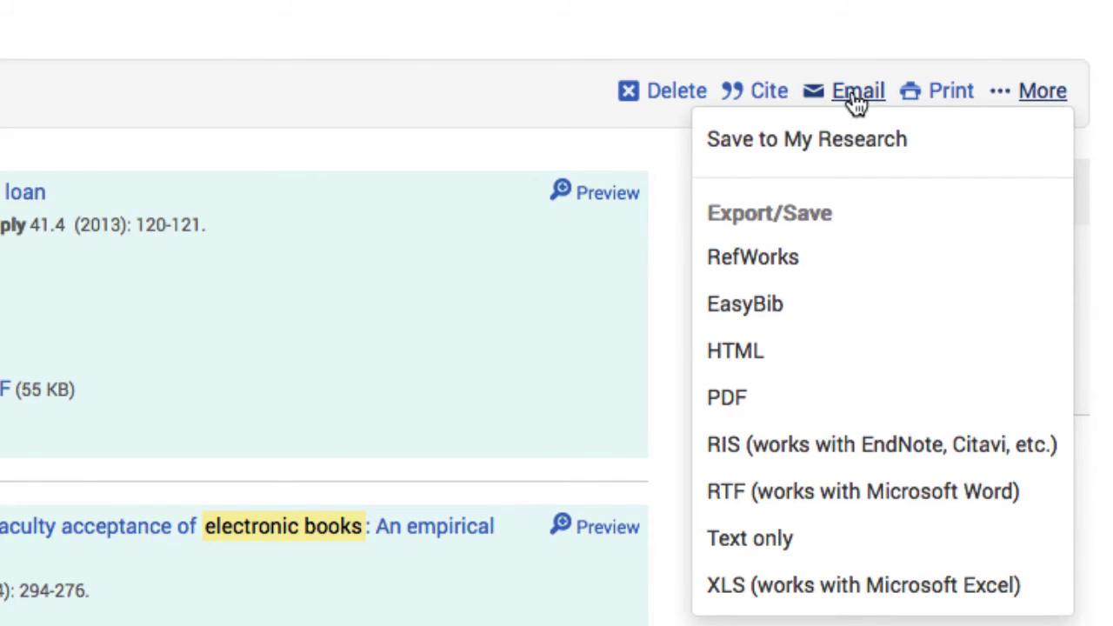